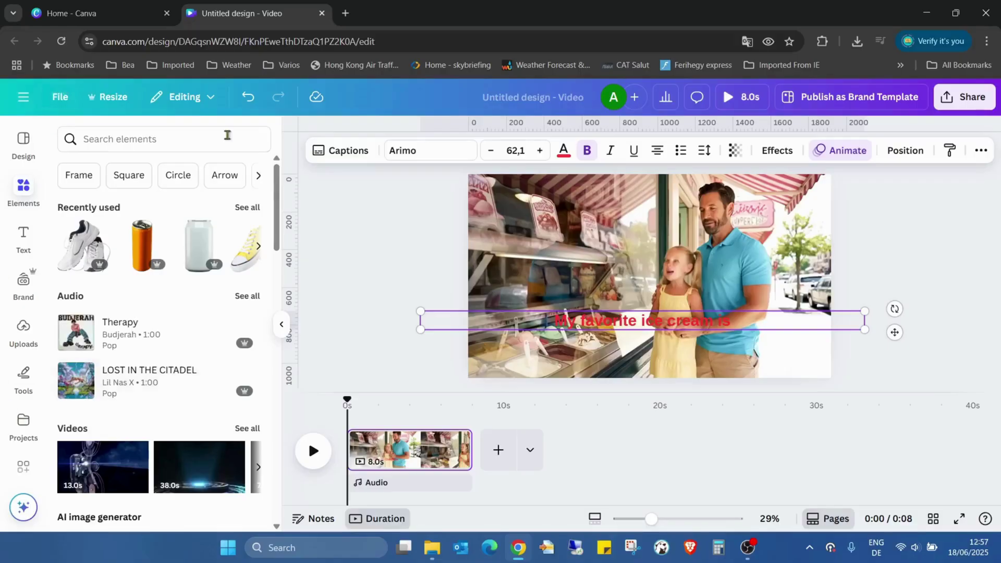
Step: Return to the Canva home tab and start a new Canva AI chat
left_click(99, 13)
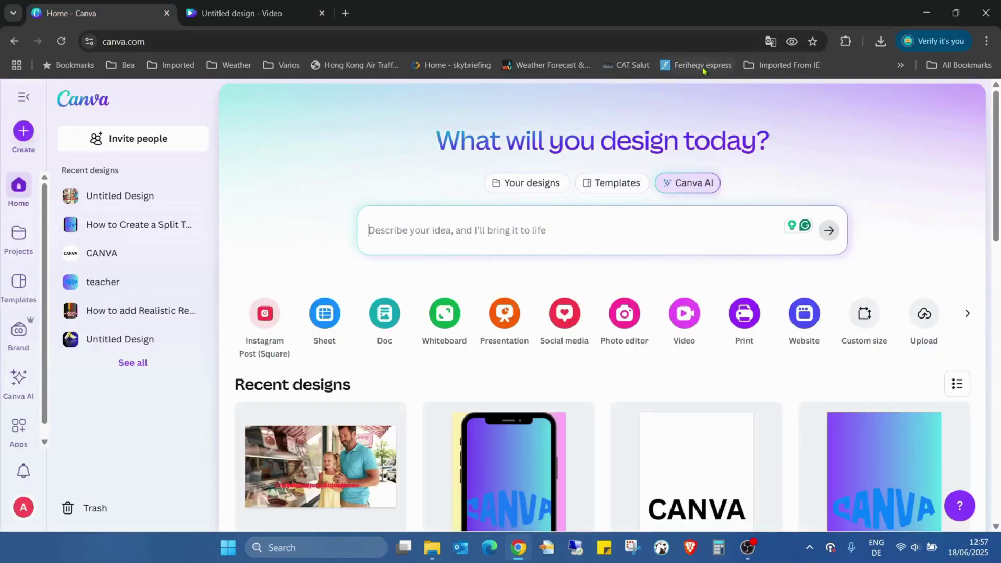
left_click(696, 182)
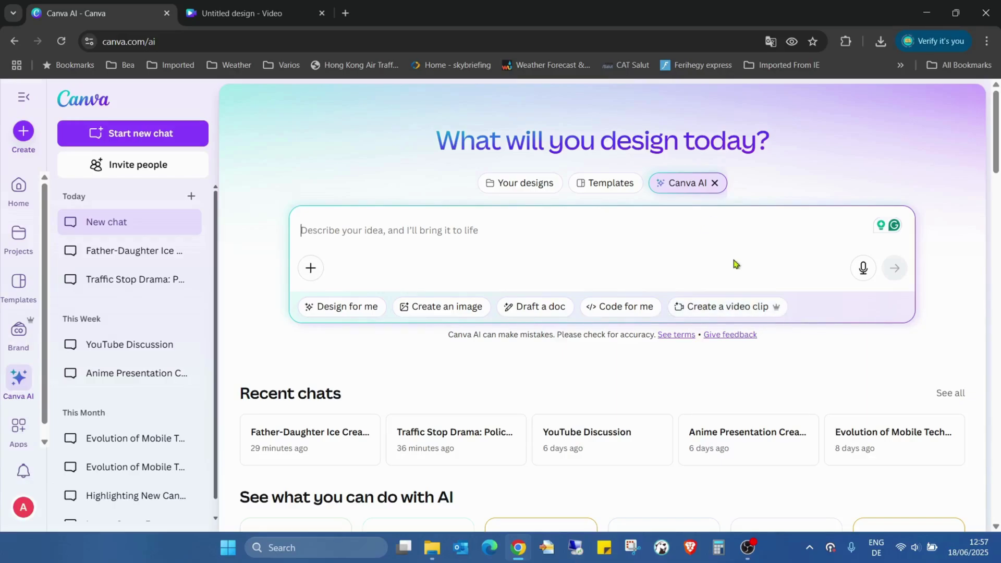
Step: Switch the new Canva AI chat to 'Create a video clip' mode with the Cyberpunk style
left_click(737, 313)
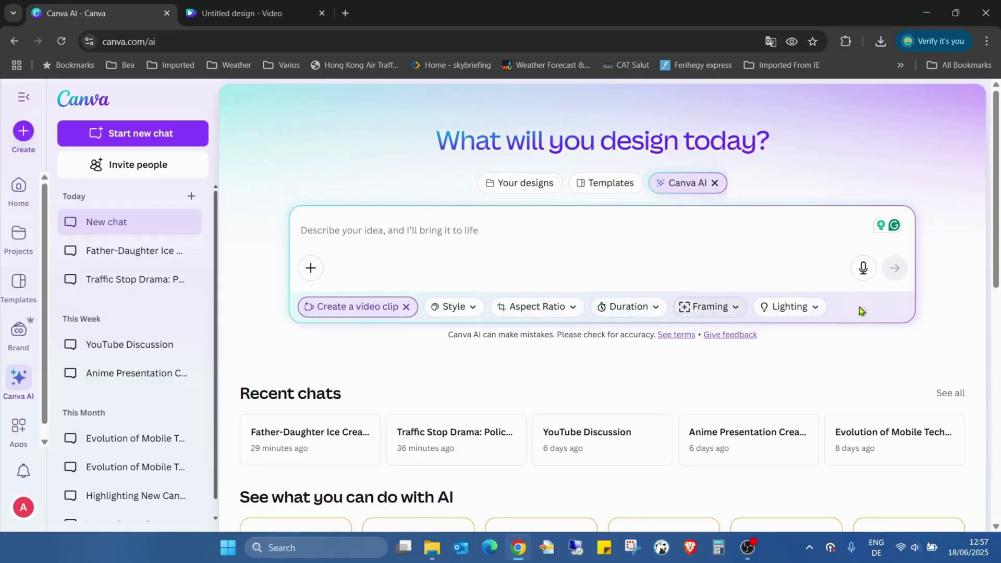
left_click(474, 309)
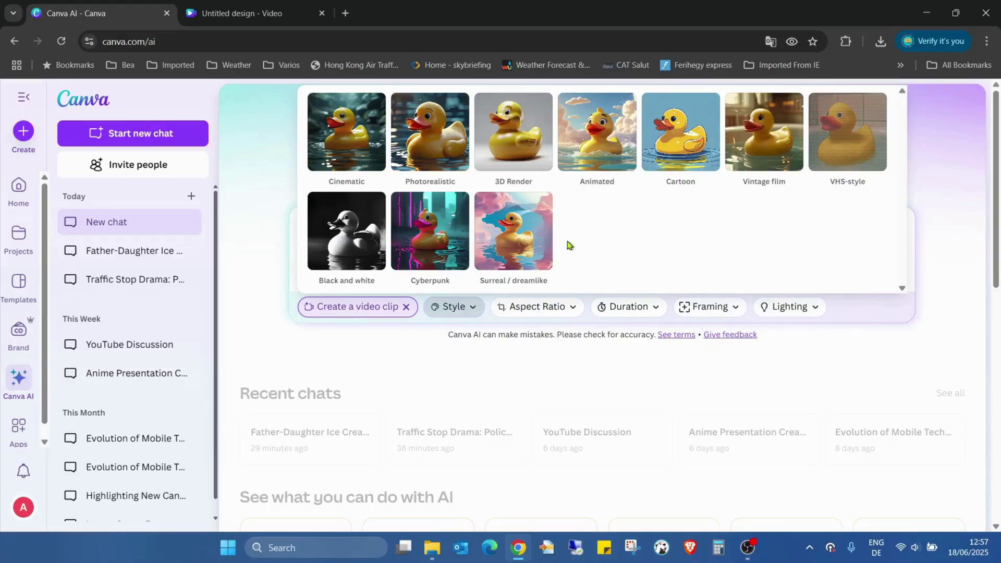
left_click(430, 245)
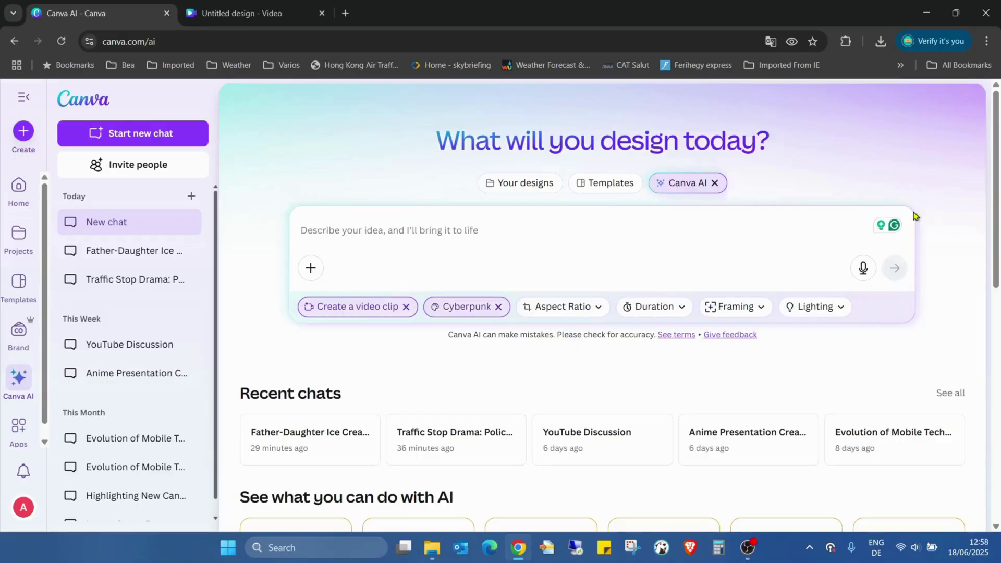
left_click(591, 310)
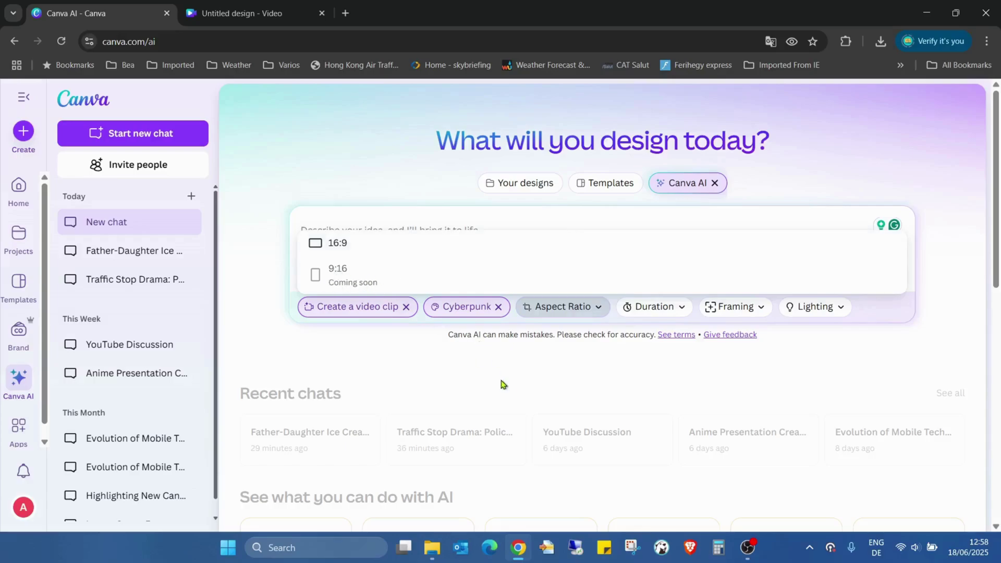
left_click(599, 390)
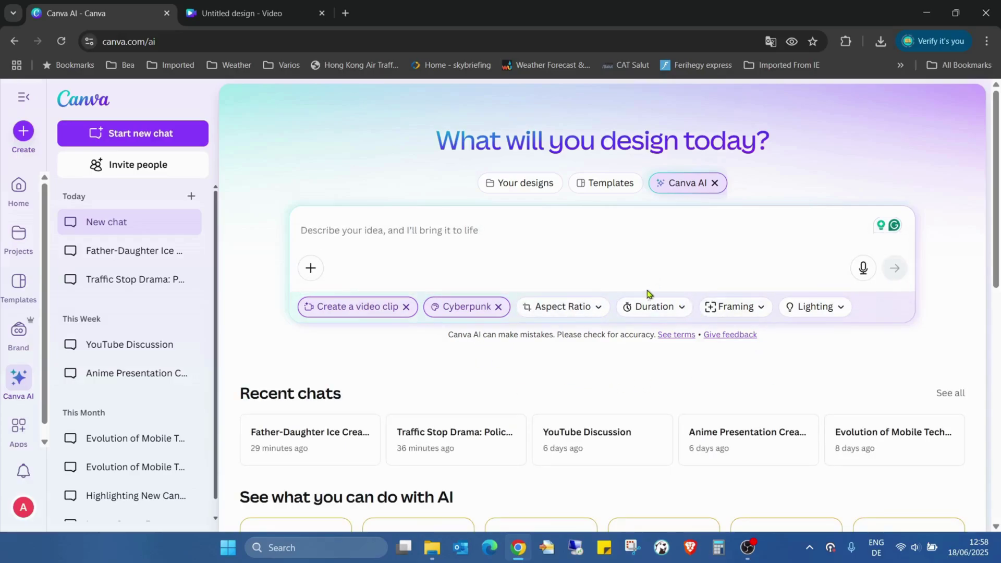
left_click(662, 306)
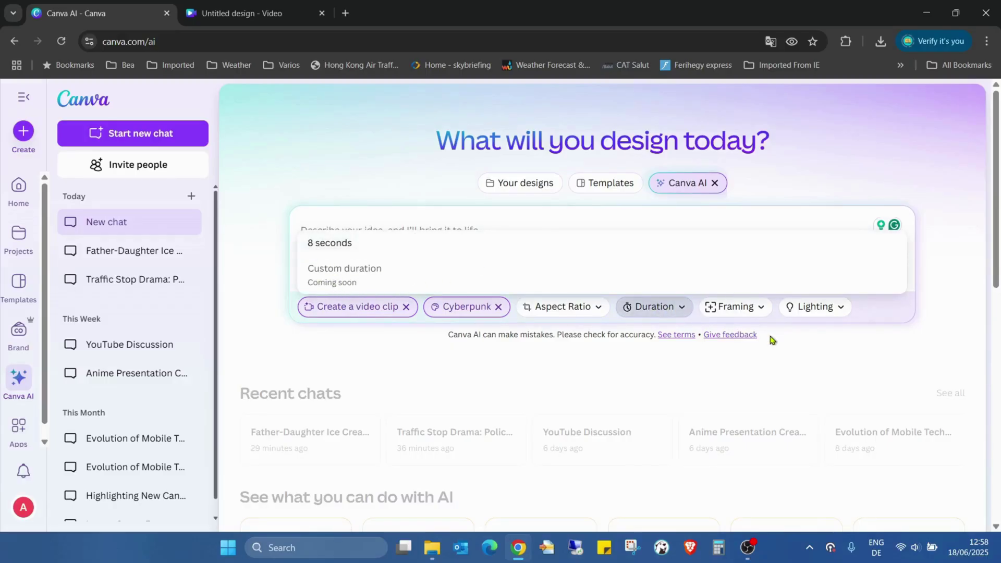
left_click(777, 353)
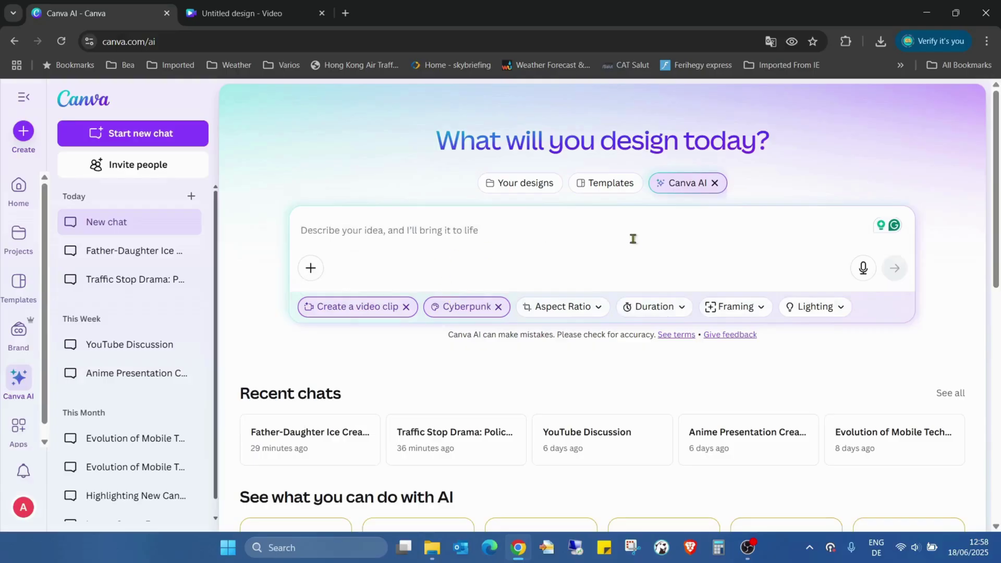
left_click(760, 308)
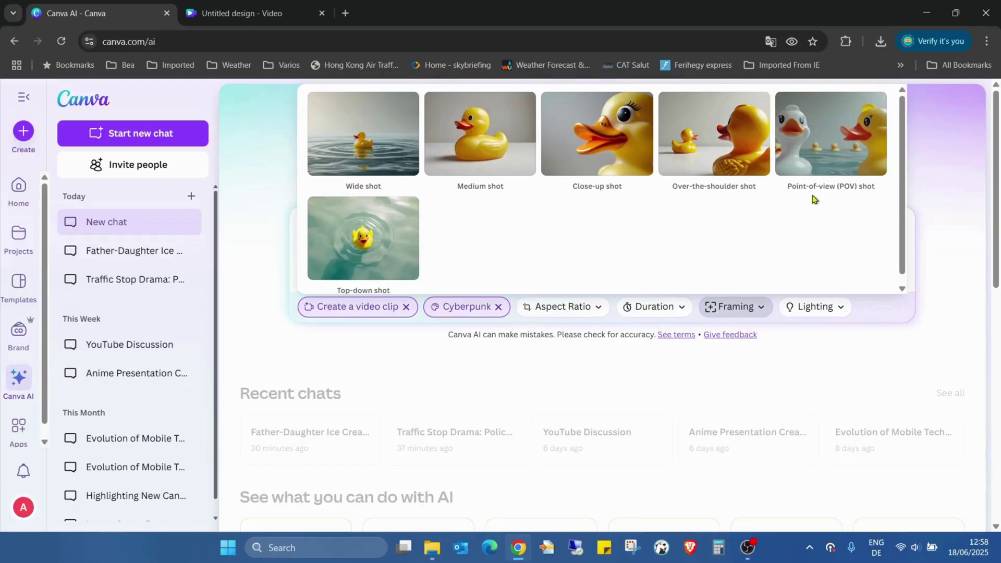
scroll(622, 230, "down", 1)
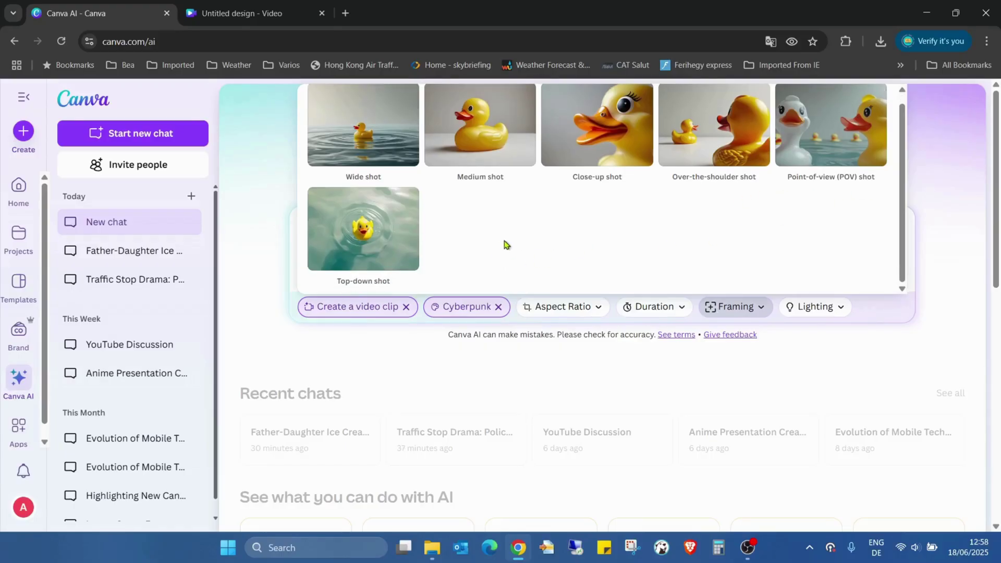
scroll(522, 245, "up", 1)
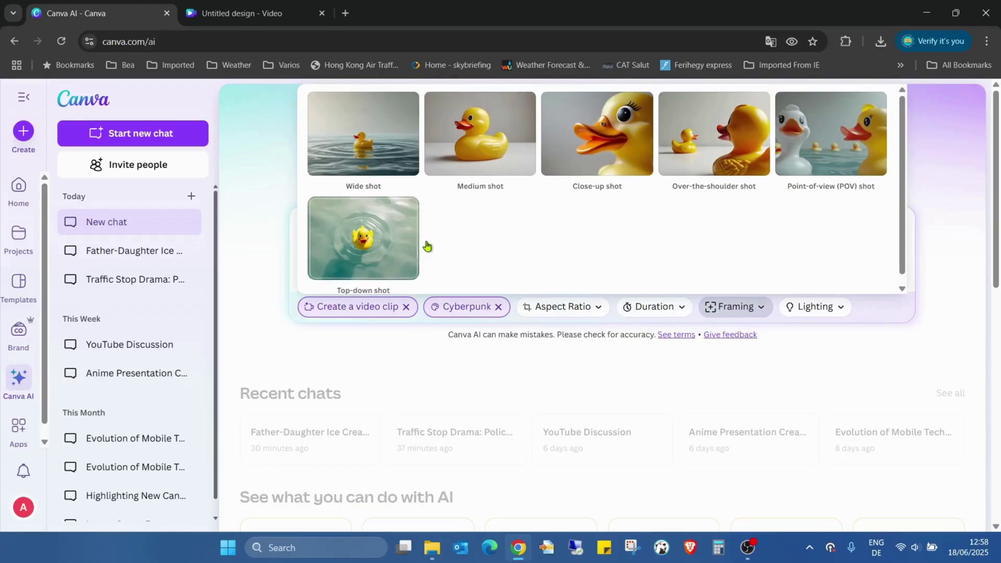
left_click(835, 368)
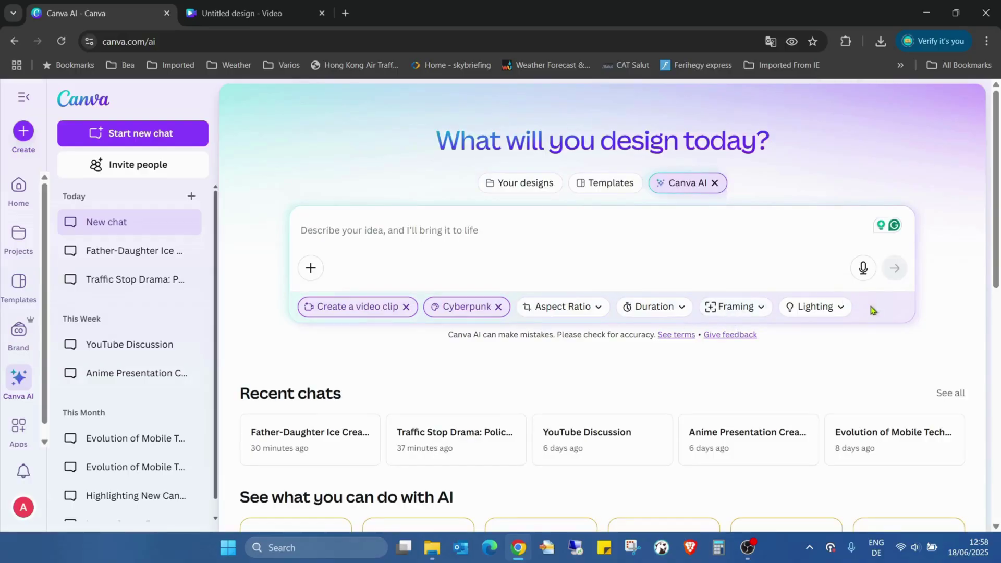
left_click(821, 310)
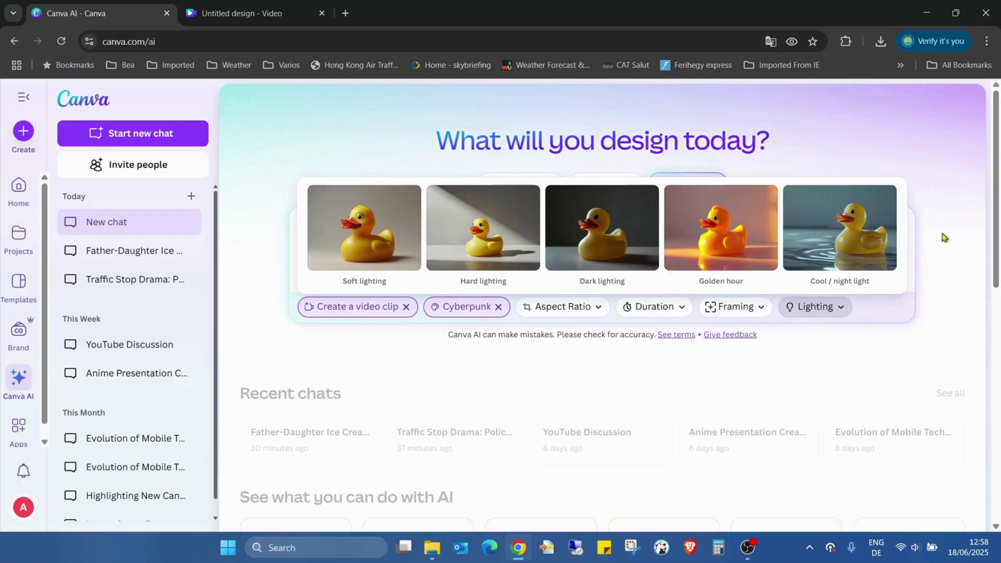
left_click(887, 368)
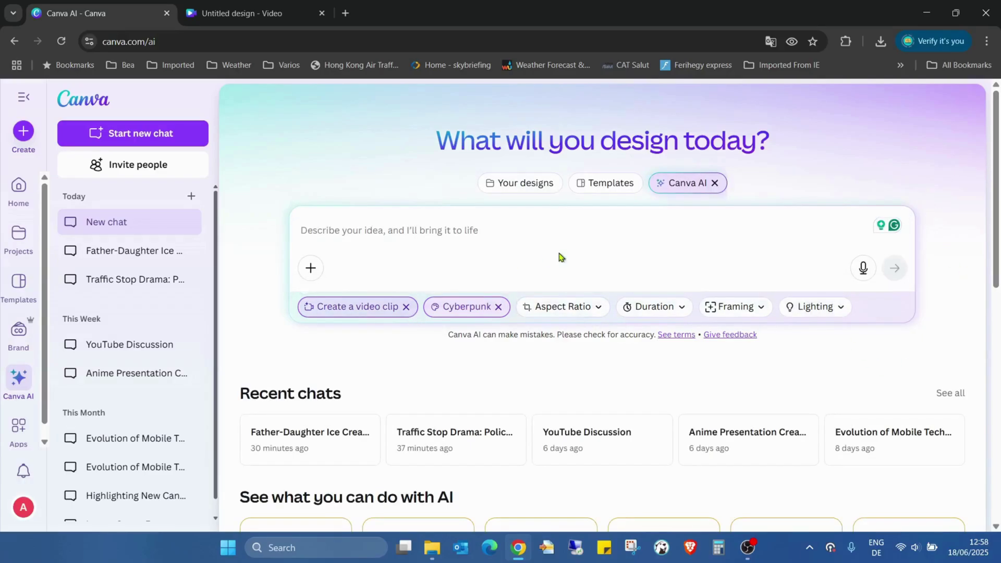
left_click(416, 224)
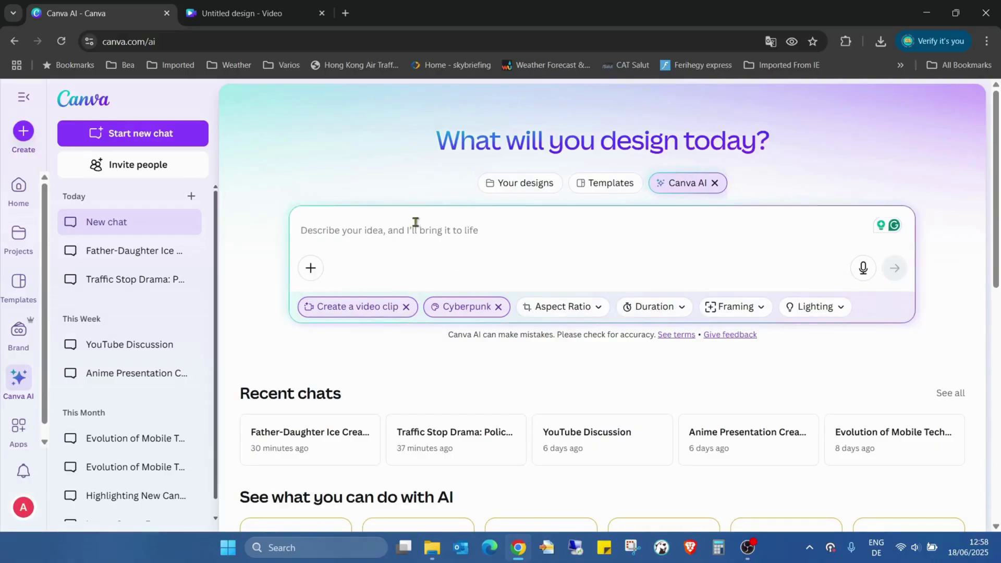
Step: Paste the girl-and-father ice cream shop prompt, correct the misspelling to 'sees', and submit it
key("ctrl+v")
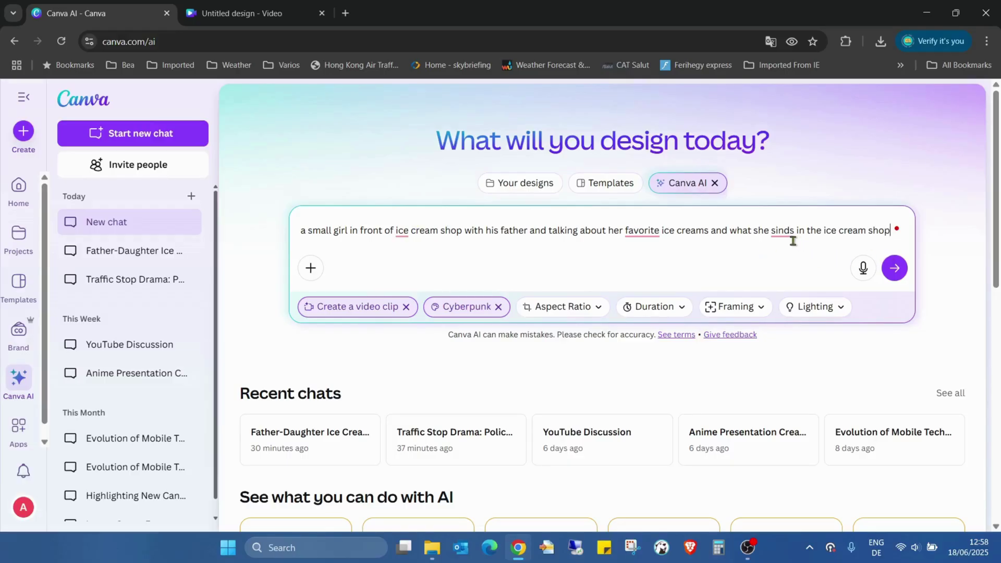
mouse_move(790, 234)
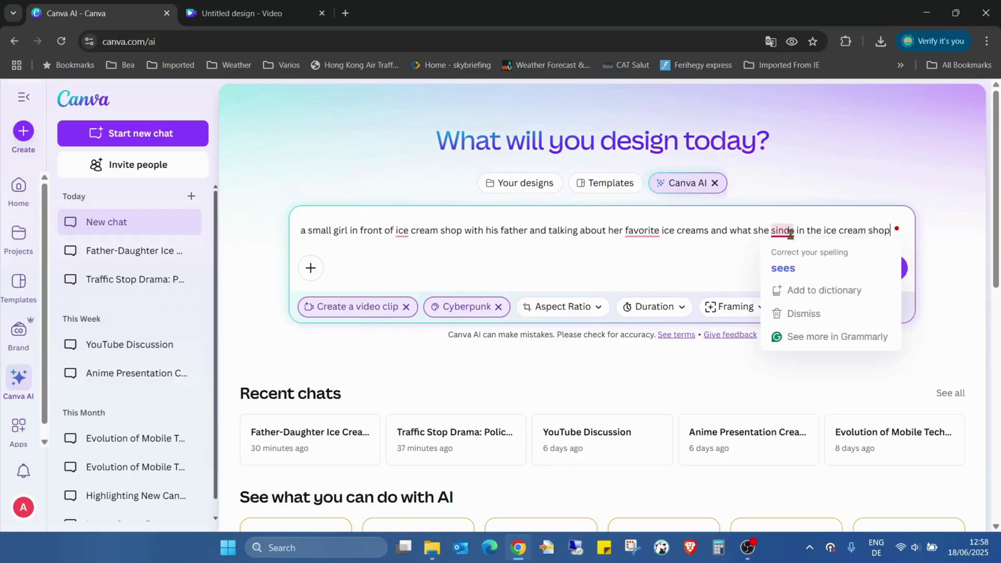
left_click(794, 268)
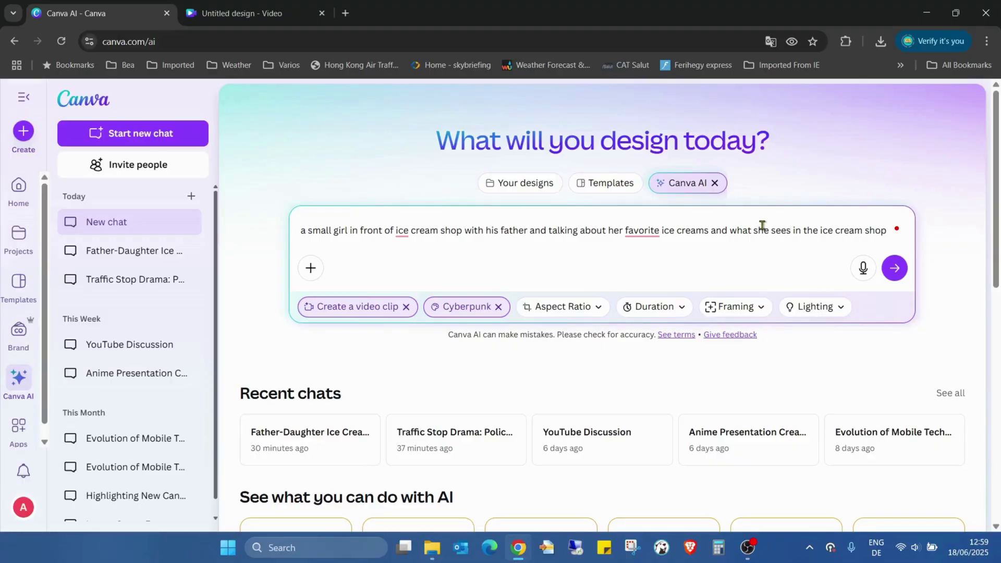
left_click(895, 269)
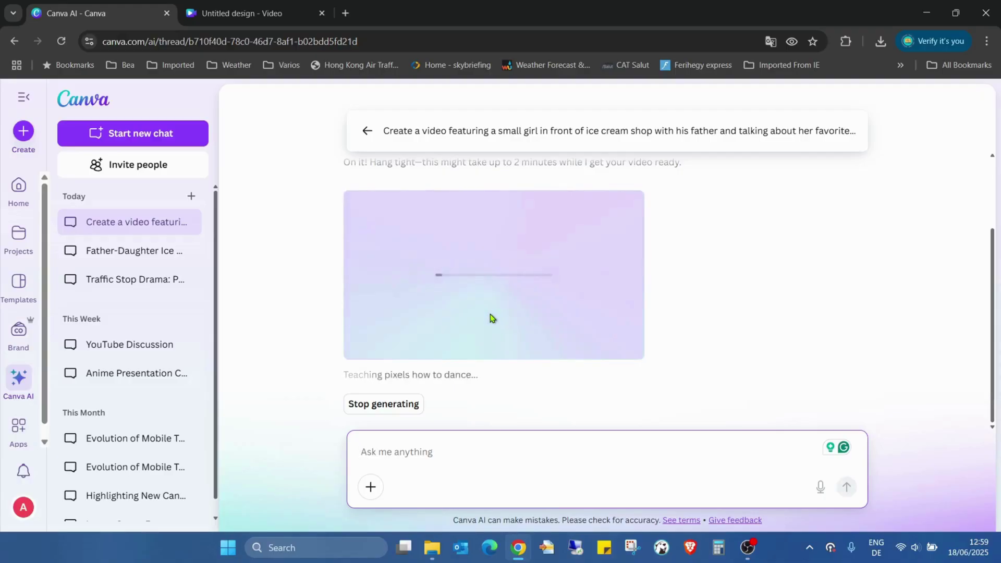
Step: Remove the stray 'w' from the chat box while the cyberpunk clip finishes generating
type("w")
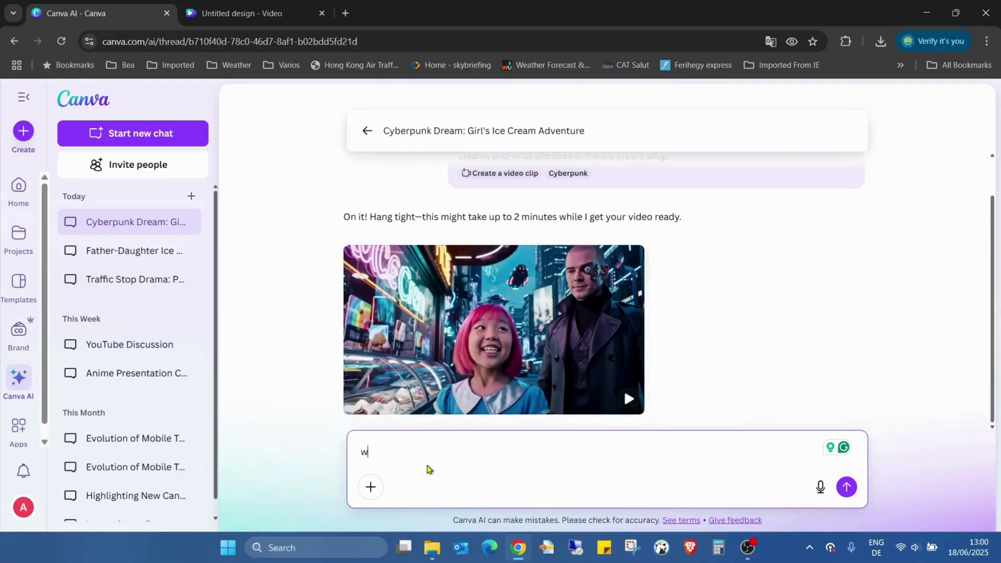
key("BackSpace")
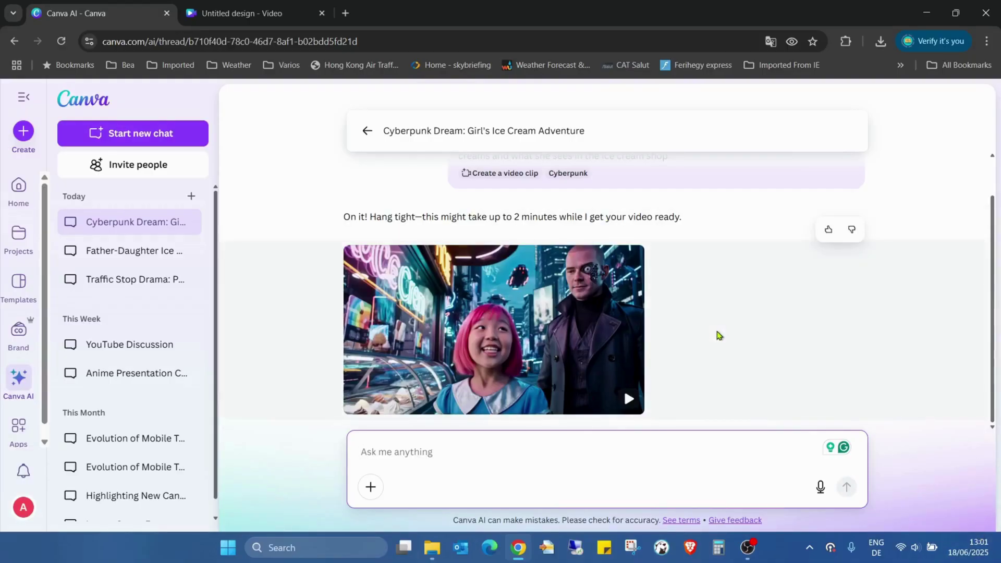
mouse_move(637, 308)
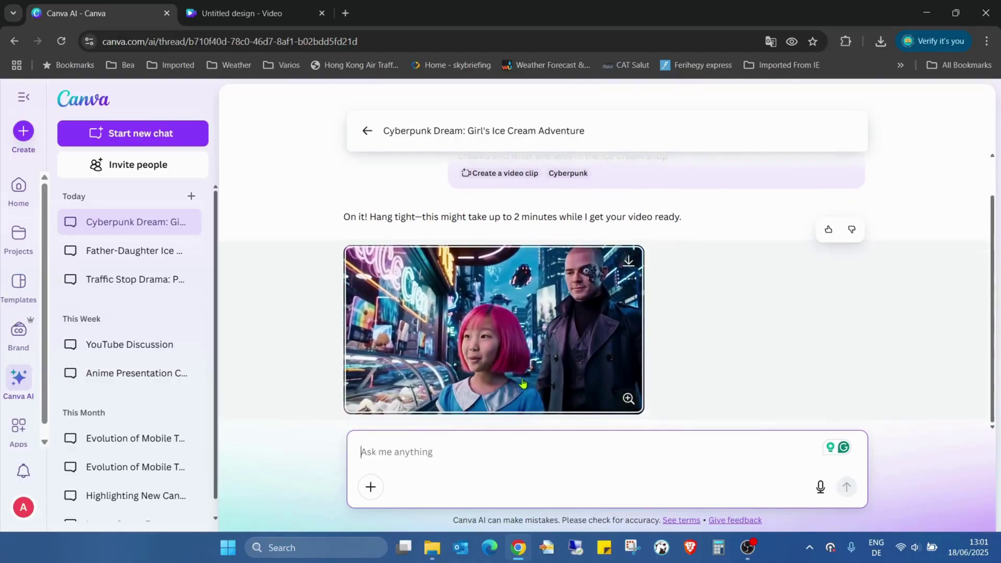
Step: Play the cyberpunk clip in a large preview, then return to the Untitled design video tab
left_click(628, 400)
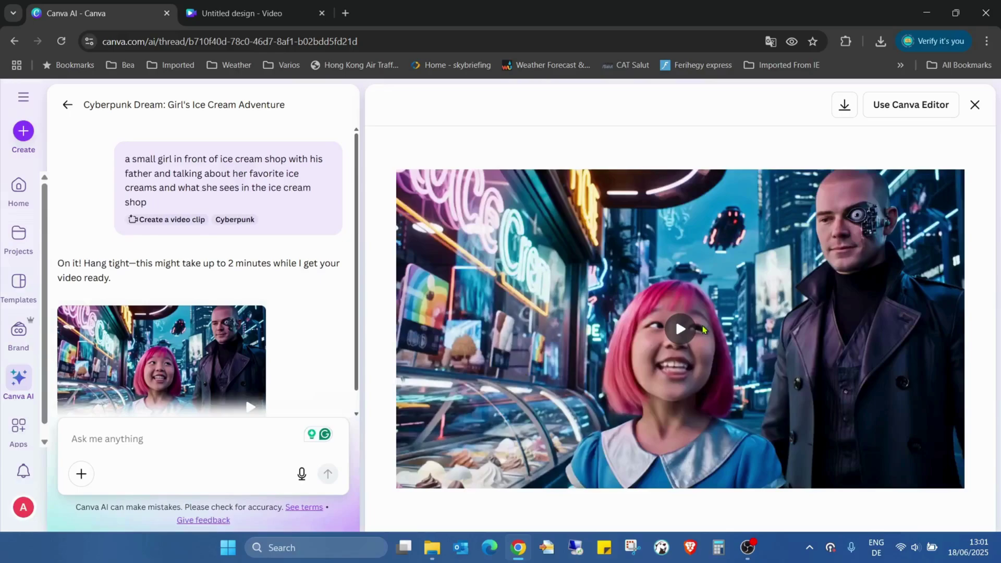
left_click(687, 332)
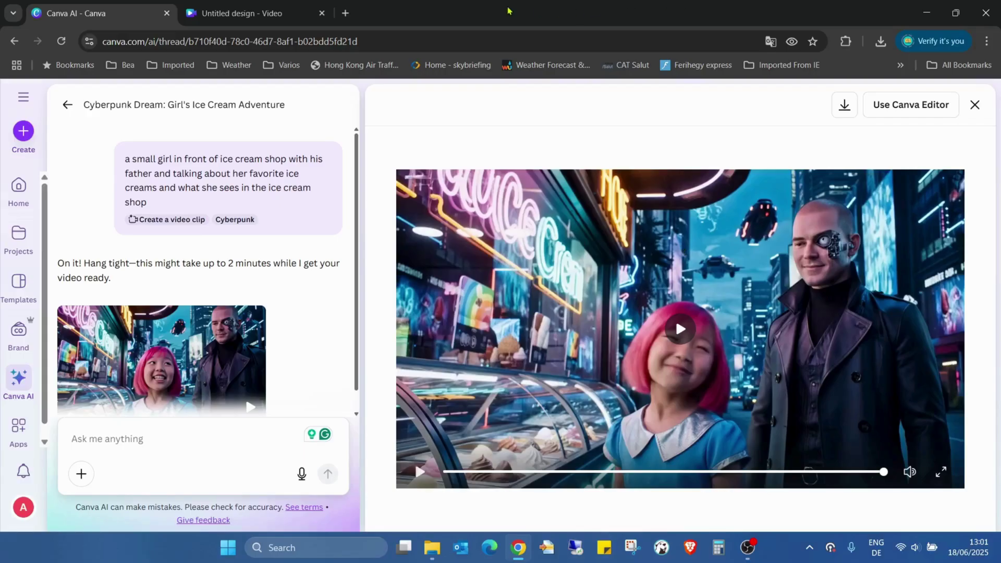
left_click(246, 15)
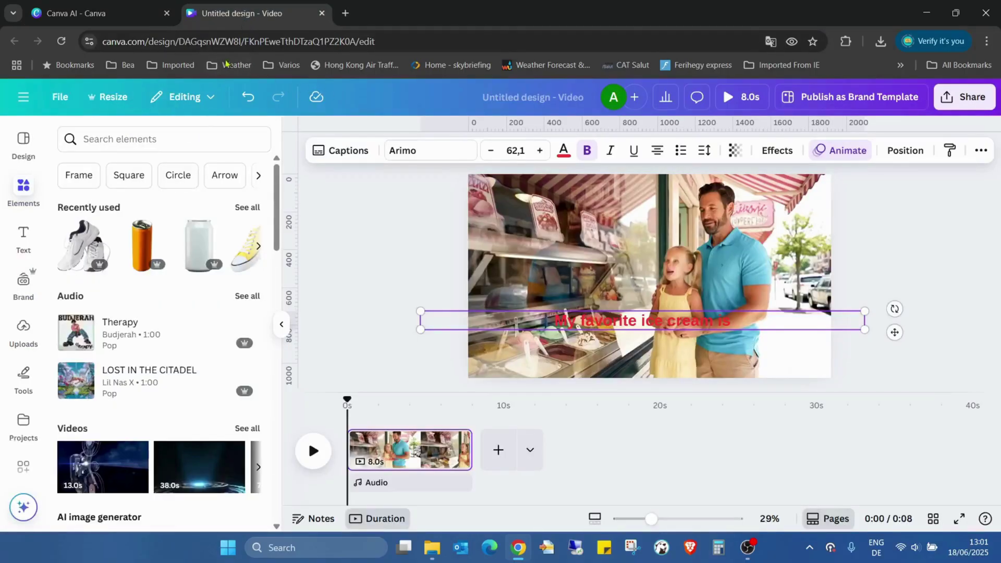
Step: Reload the editor and show the Uploads Videos tab containing the 8-second cyberpunk clip
key("F5")
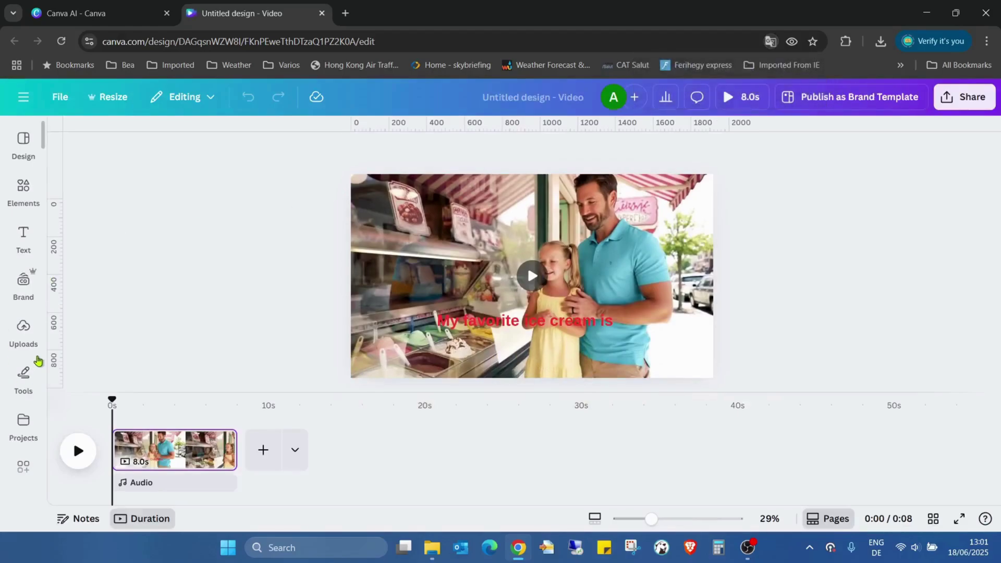
left_click(25, 332)
left_click(167, 232)
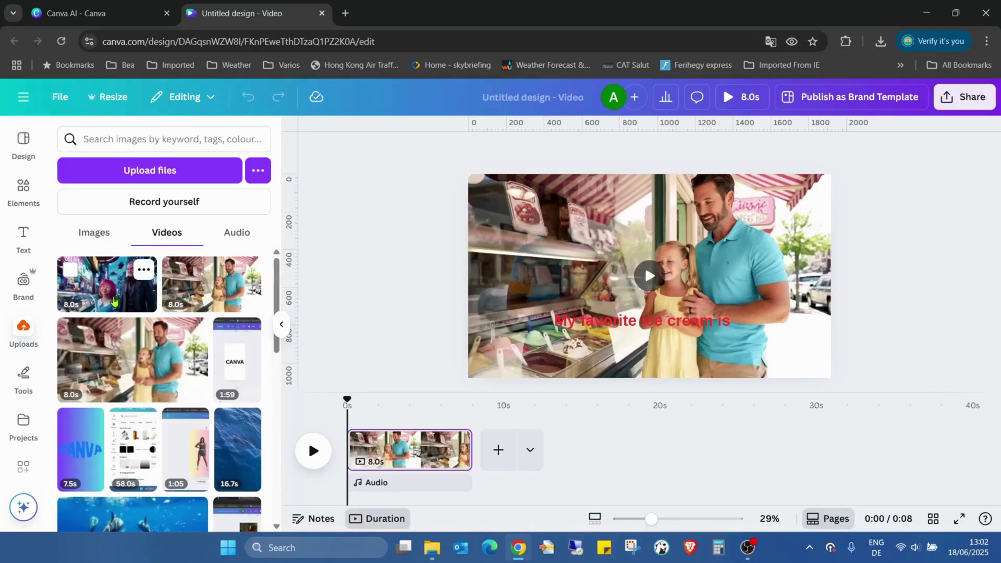
Step: Put the cyberpunk clip on a new second page, enlarged to fill the 1920×1080 frame
left_click(508, 446)
left_click_drag(103, 296, 641, 293)
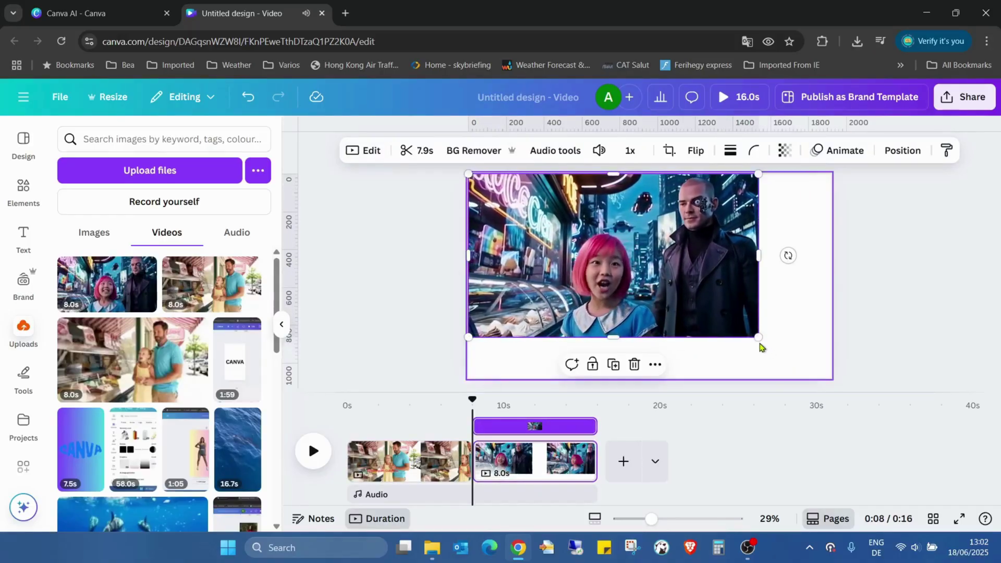
left_click(777, 358)
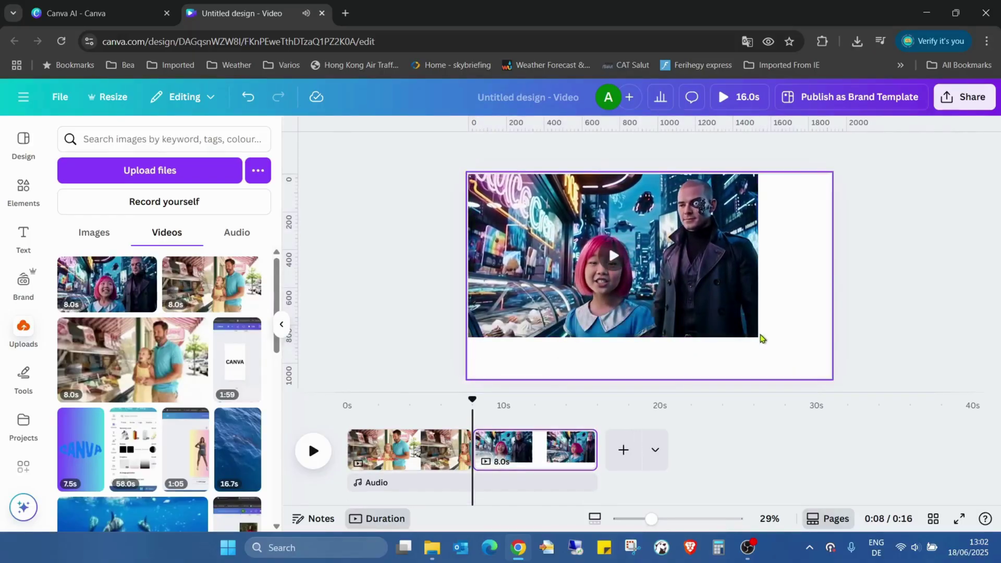
left_click(755, 338)
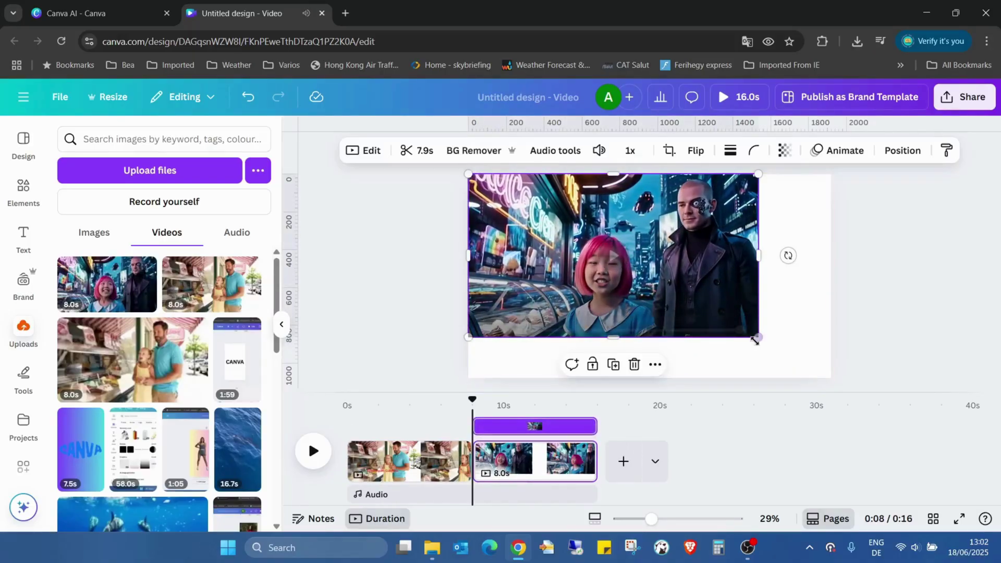
left_click_drag(758, 339, 831, 378)
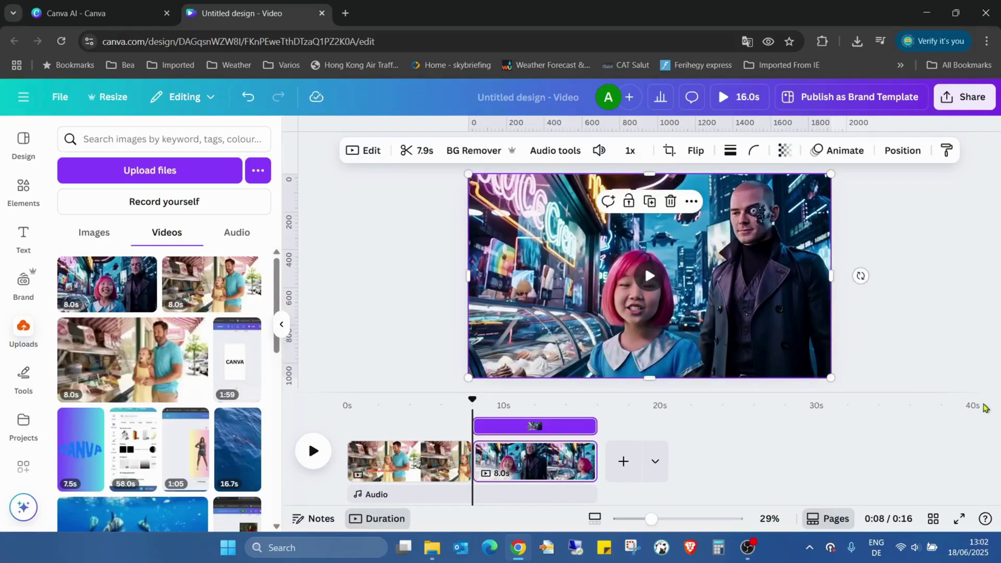
left_click(960, 518)
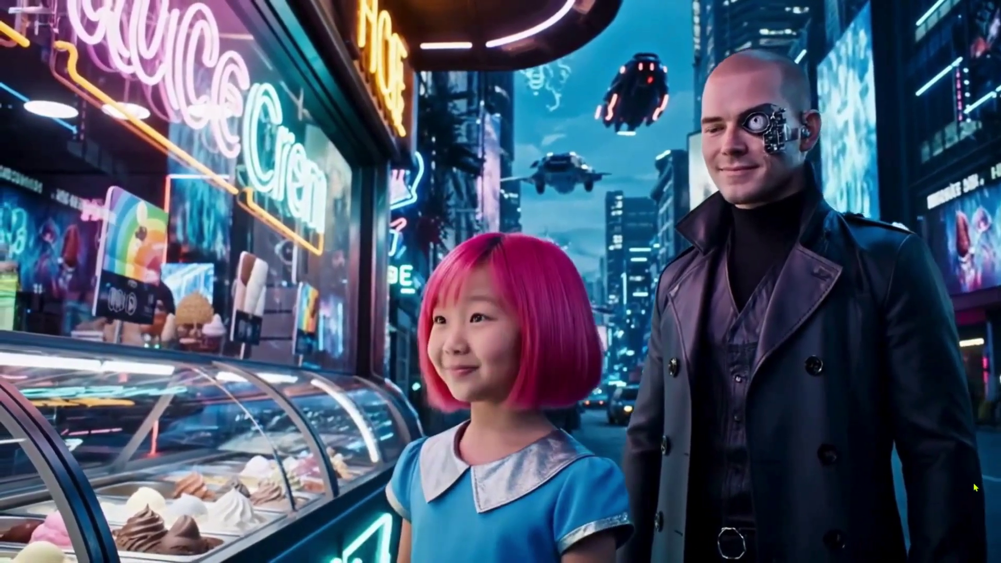
key("space")
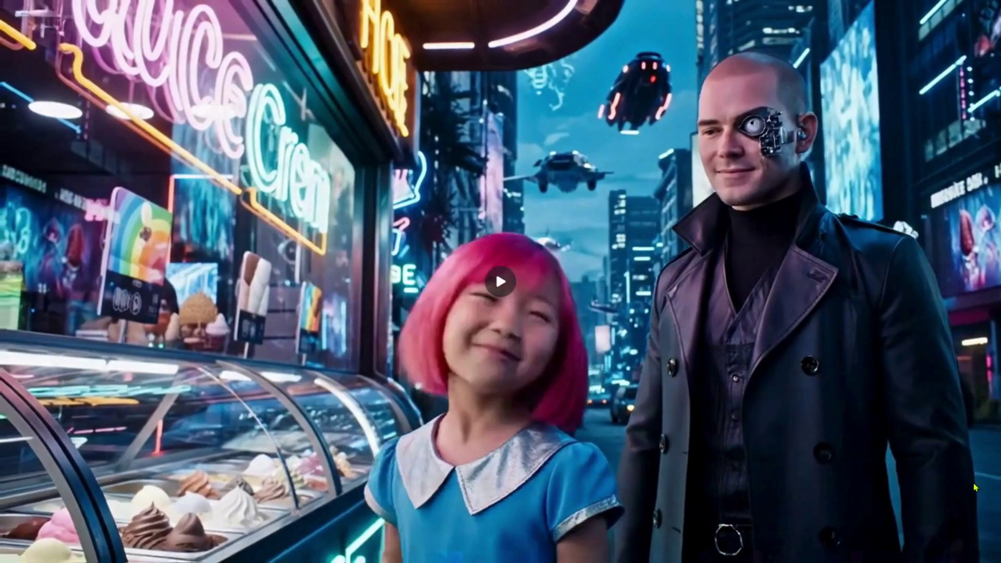
key("Escape")
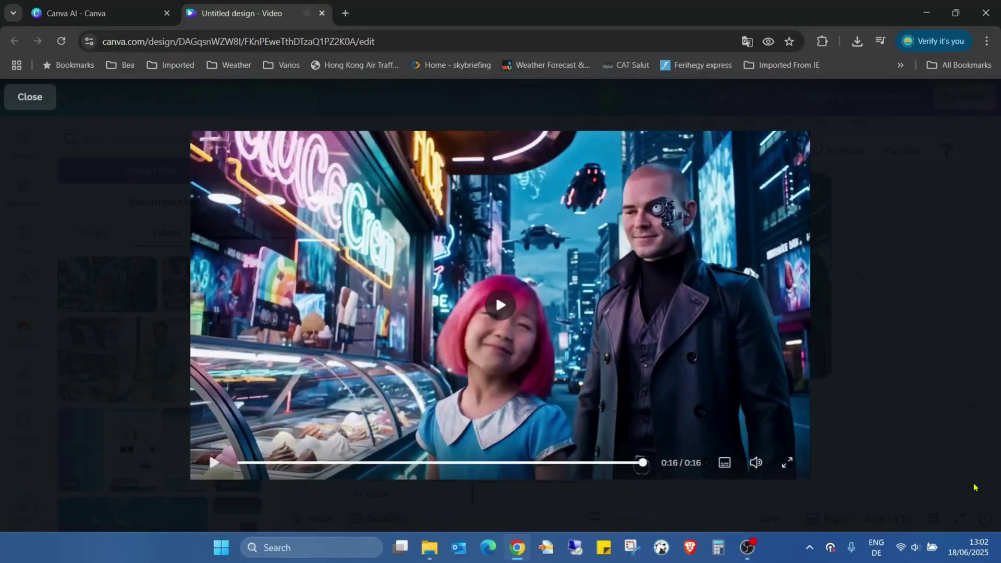
left_click(30, 98)
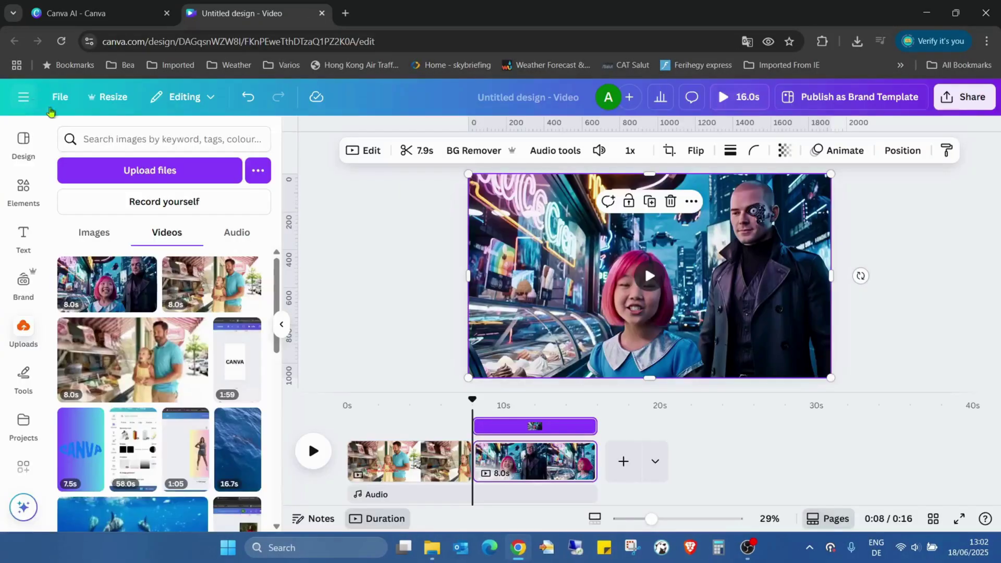